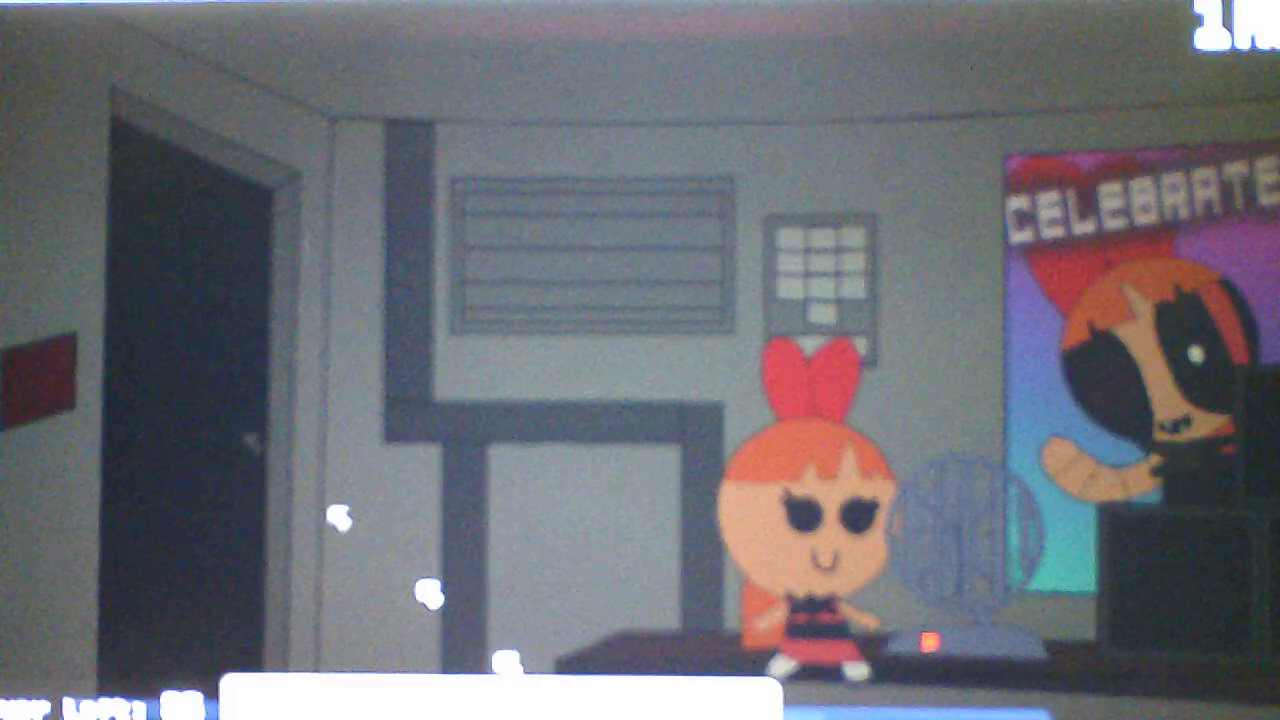
left_click(505, 690)
left_click(740, 430)
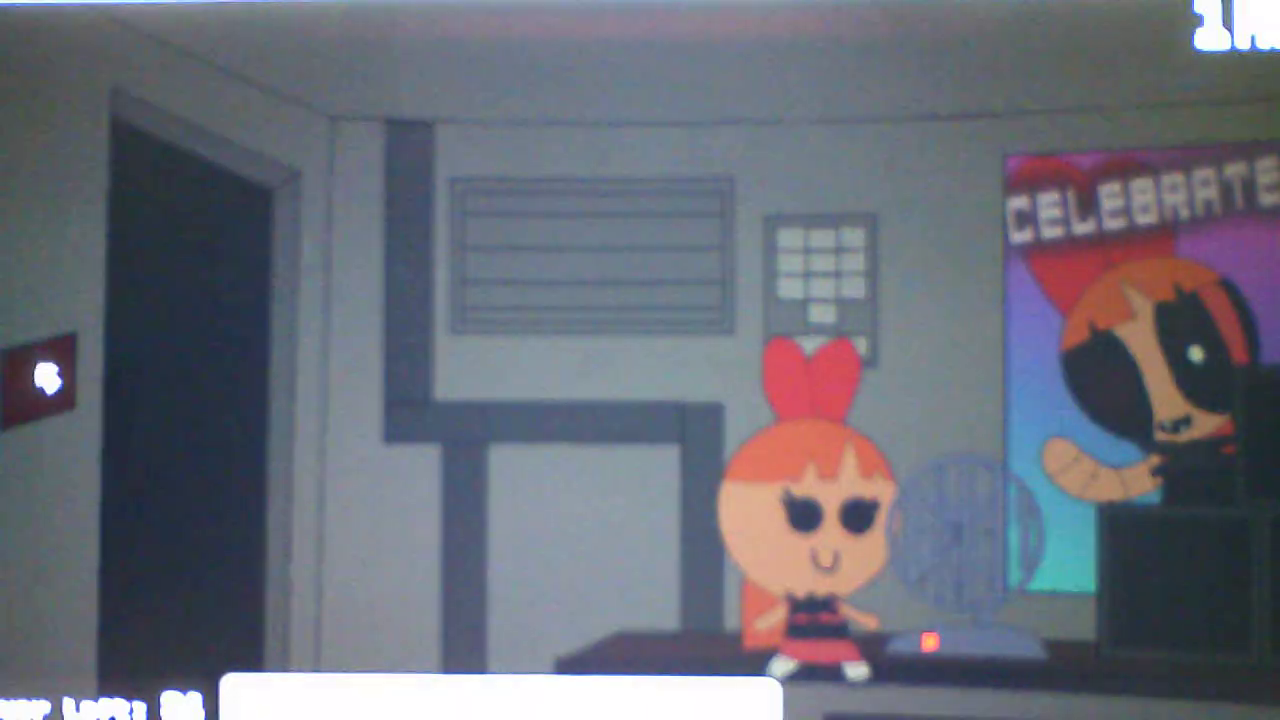